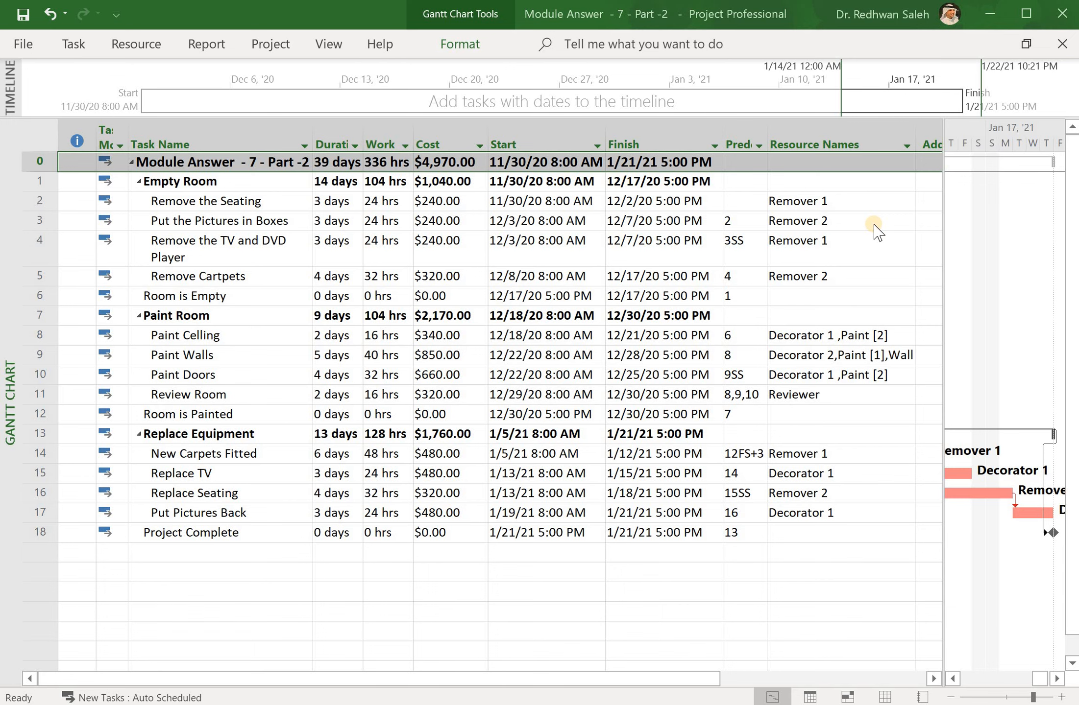
Remove the Remover 2 resource assignment from the Put the Pictures in Boxes task
click(875, 226)
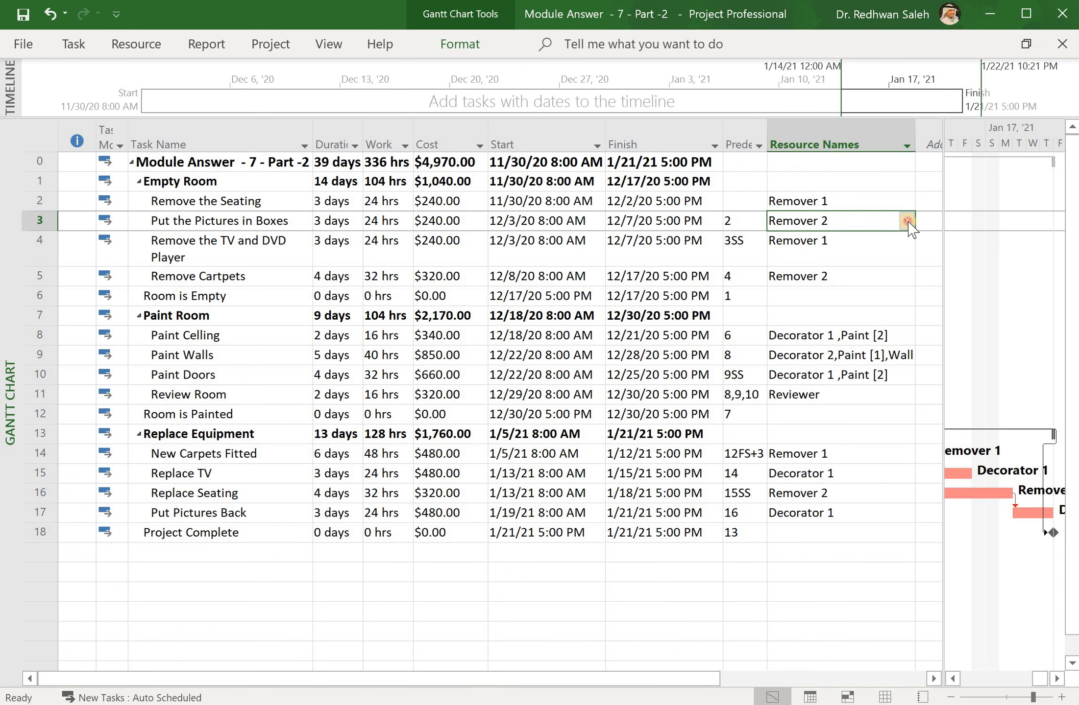
click(906, 223)
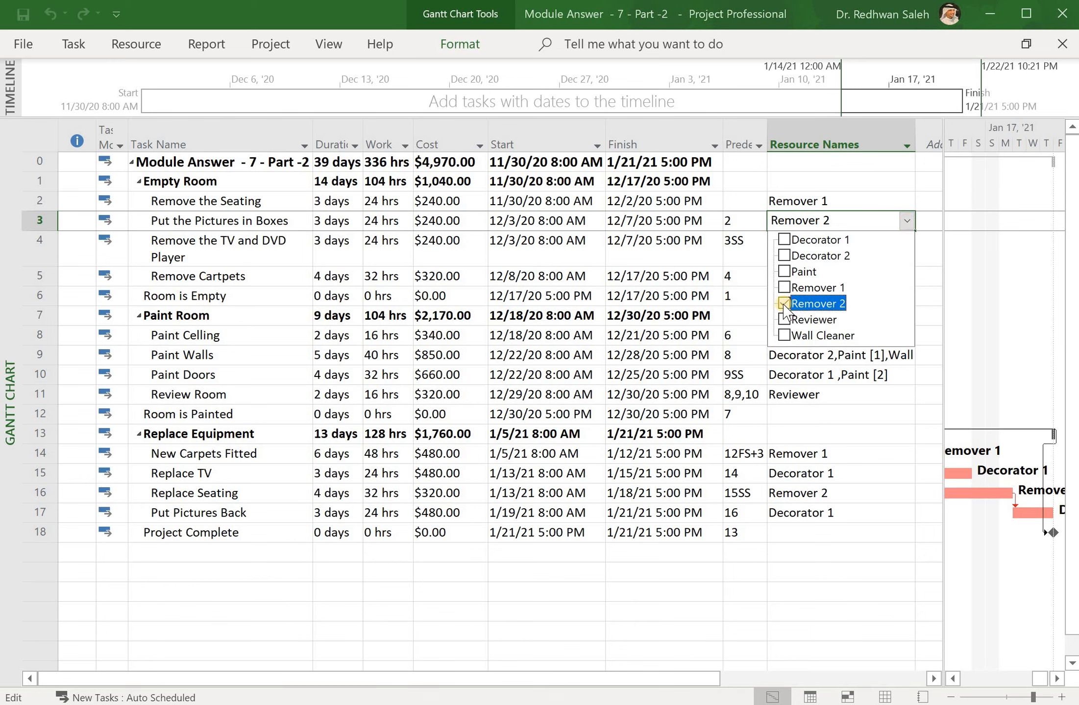
click(784, 303)
key(Return)
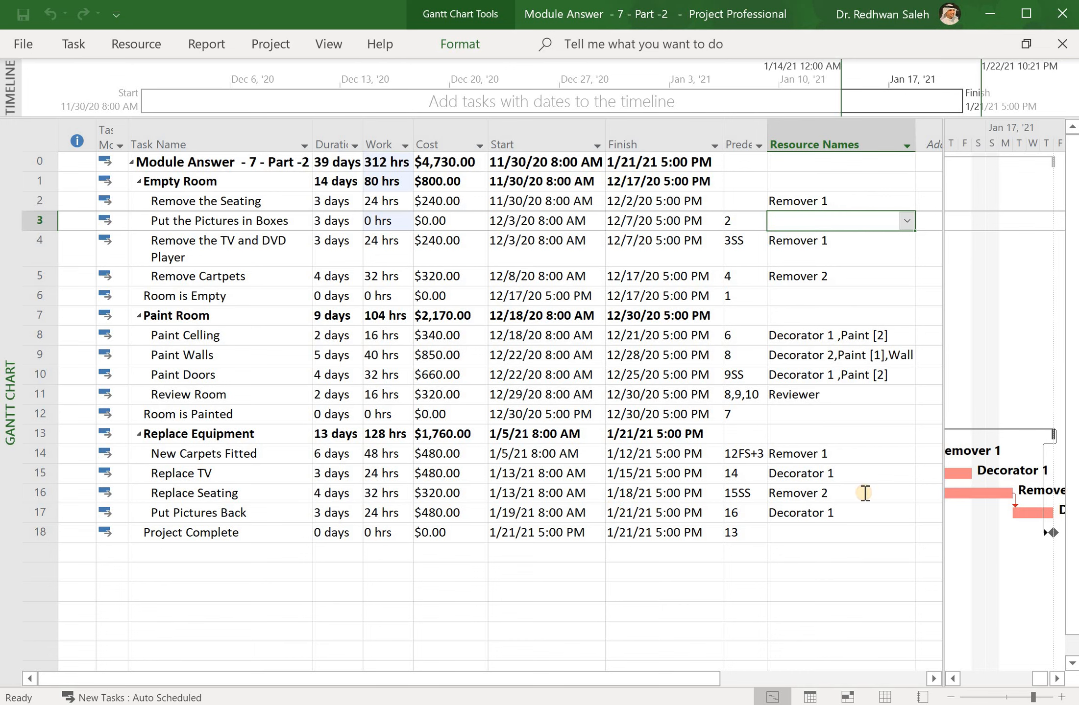
click(910, 493)
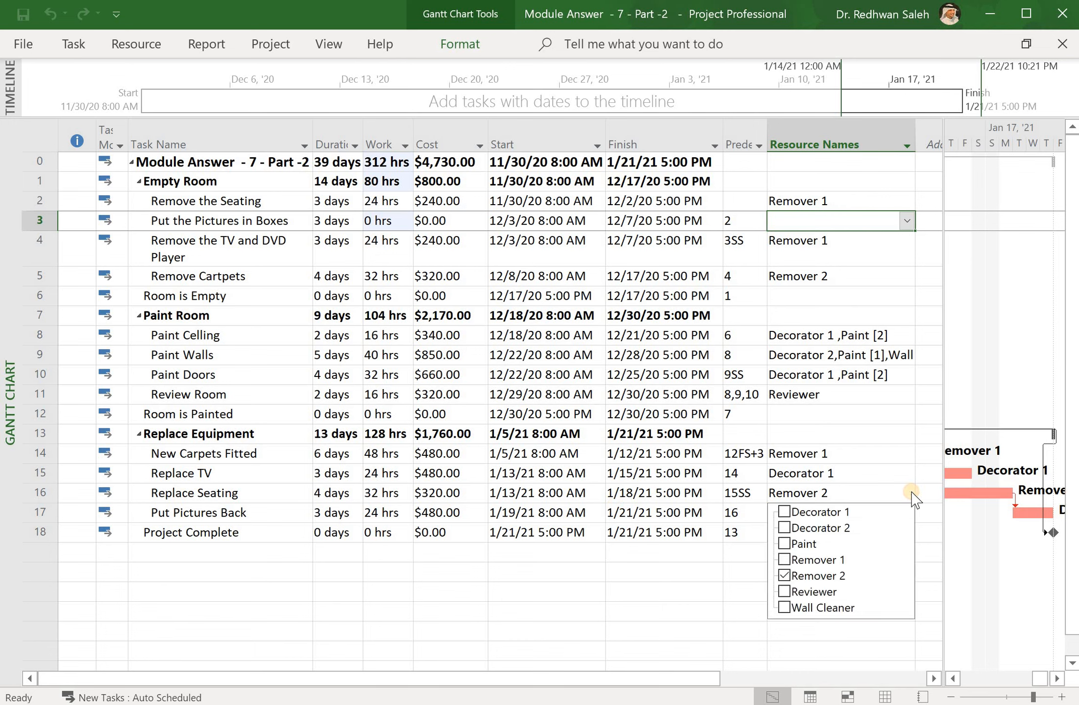
click(787, 577)
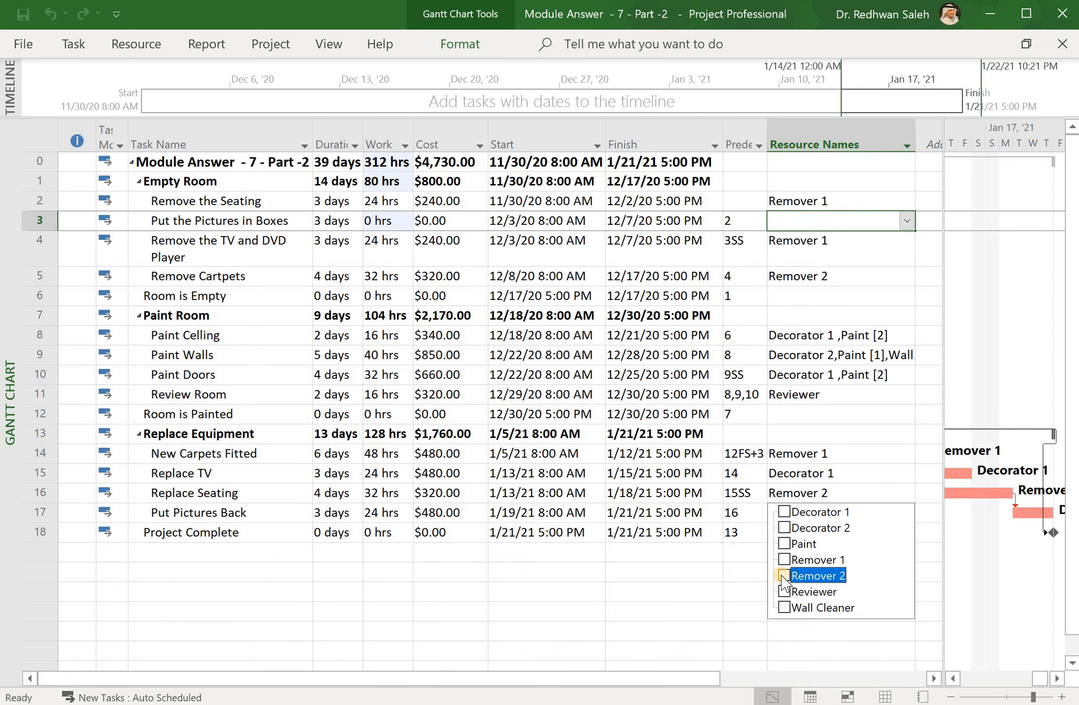
key(Escape)
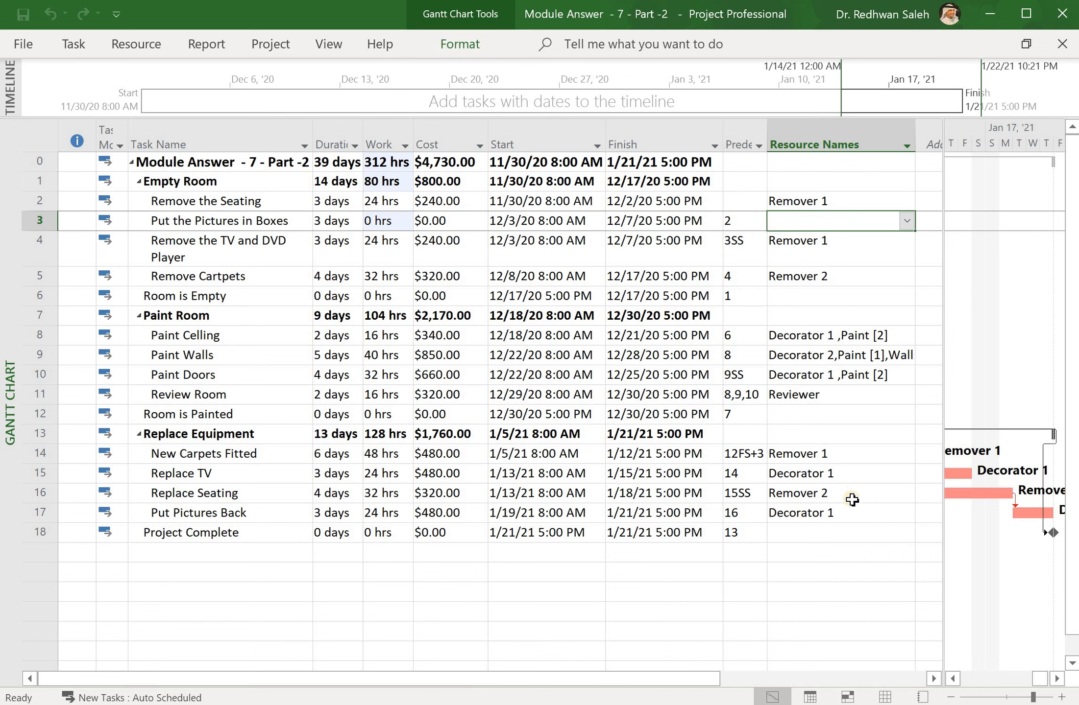
click(875, 500)
key(BackSpace)
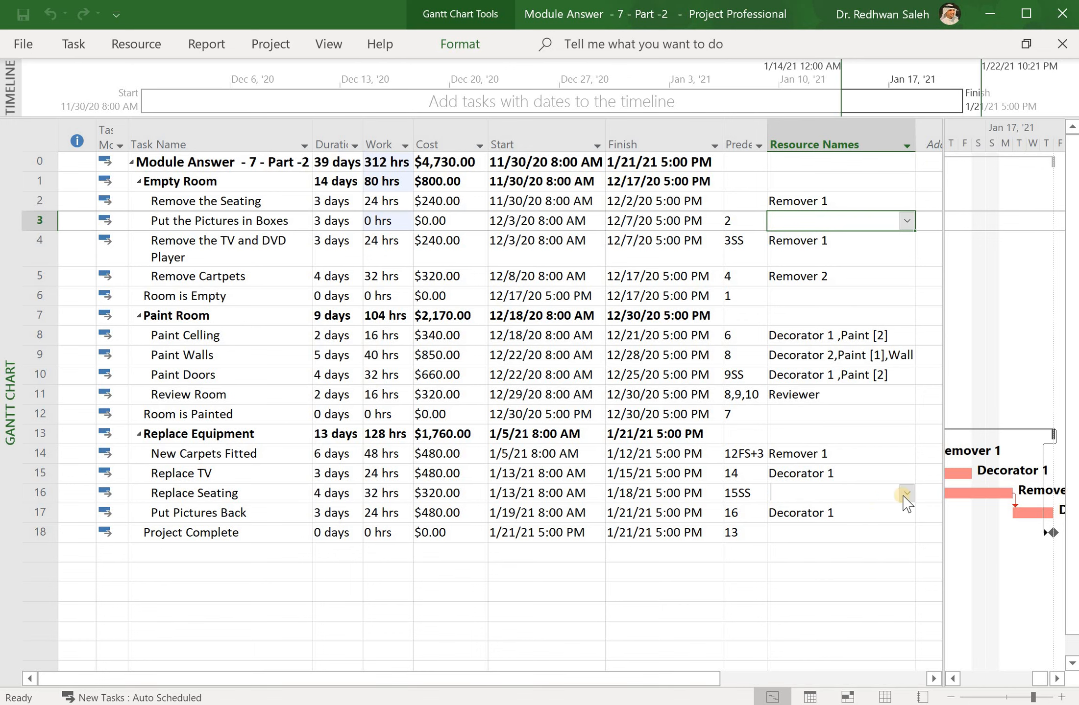
key(Escape)
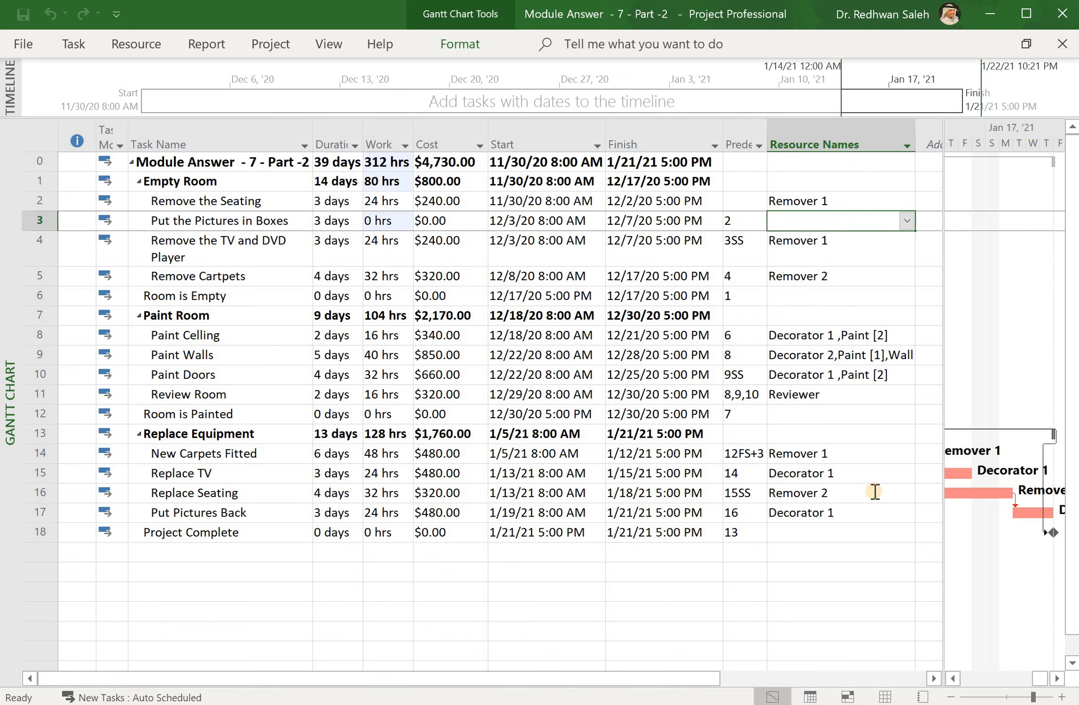
Clear the Remover 2 assignment from the Replace Seating task
click(882, 502)
key(BackSpace)
click(906, 494)
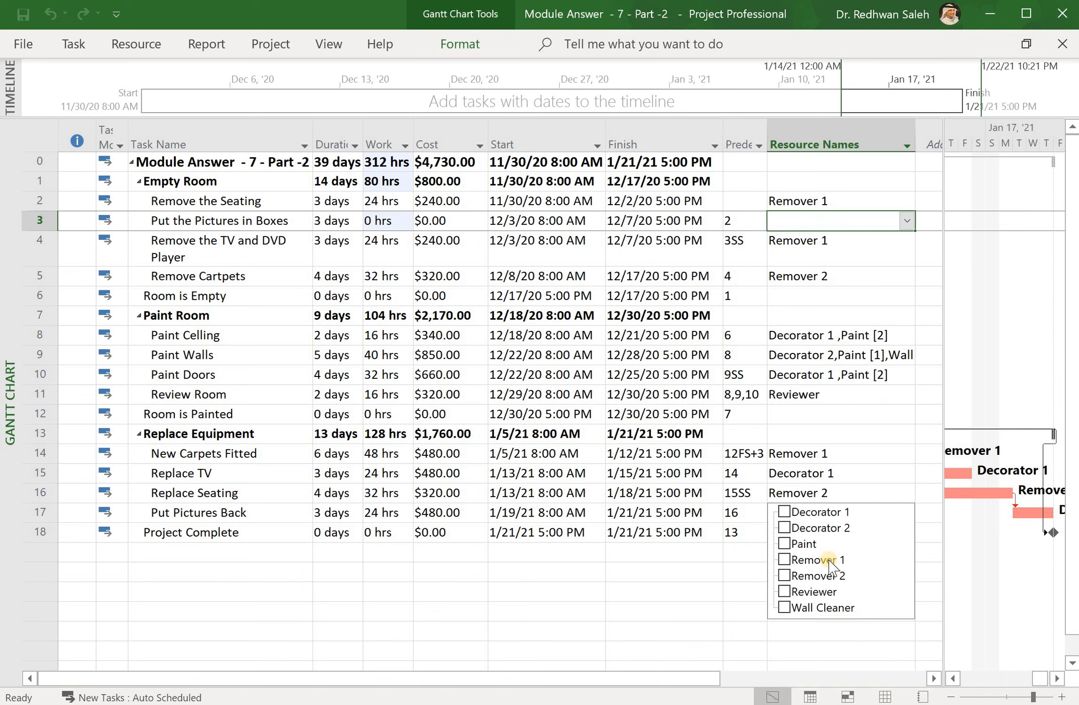
click(817, 576)
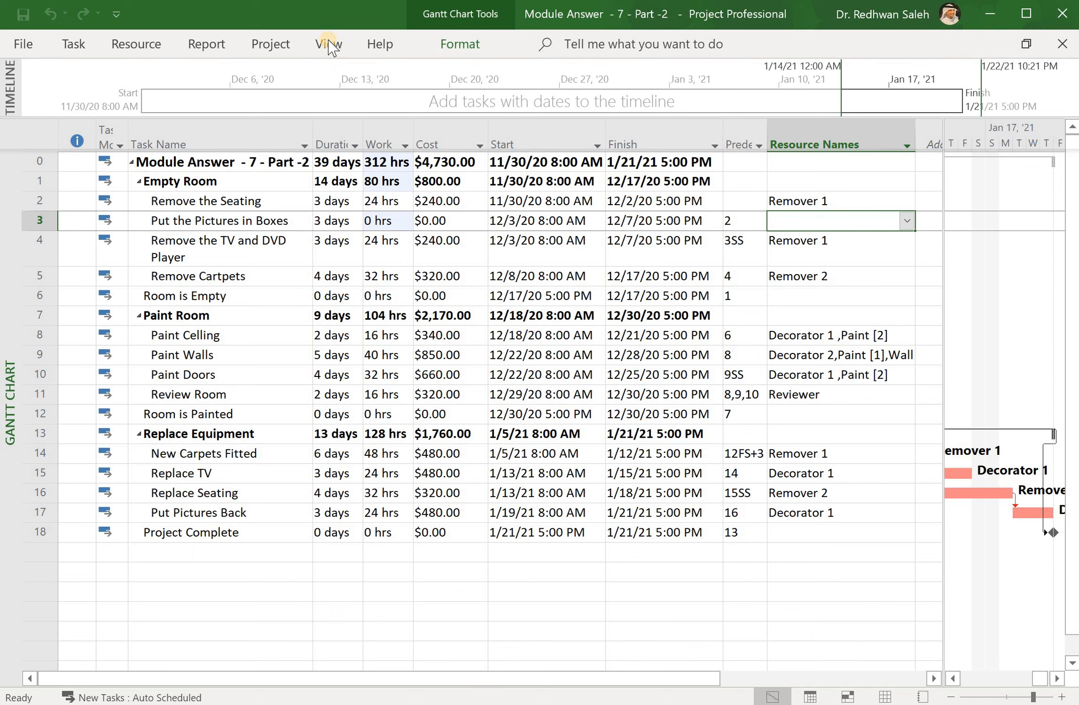
click(329, 42)
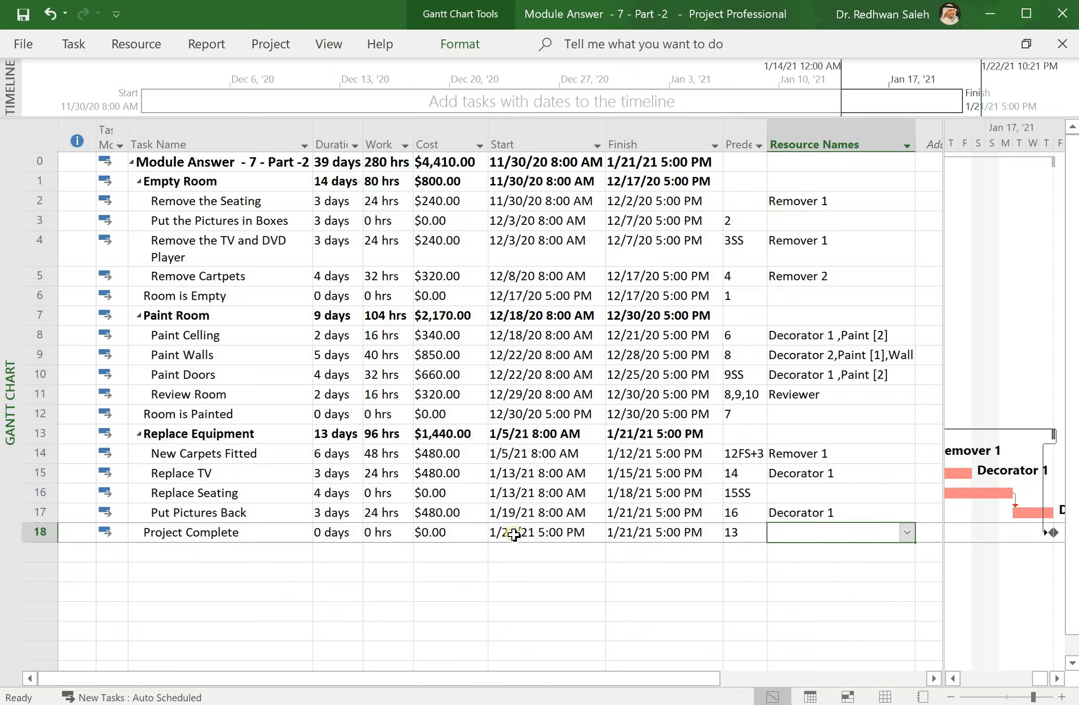
Open the Resource Sheet and set the maximum units of Remover 2 to 50%
click(329, 44)
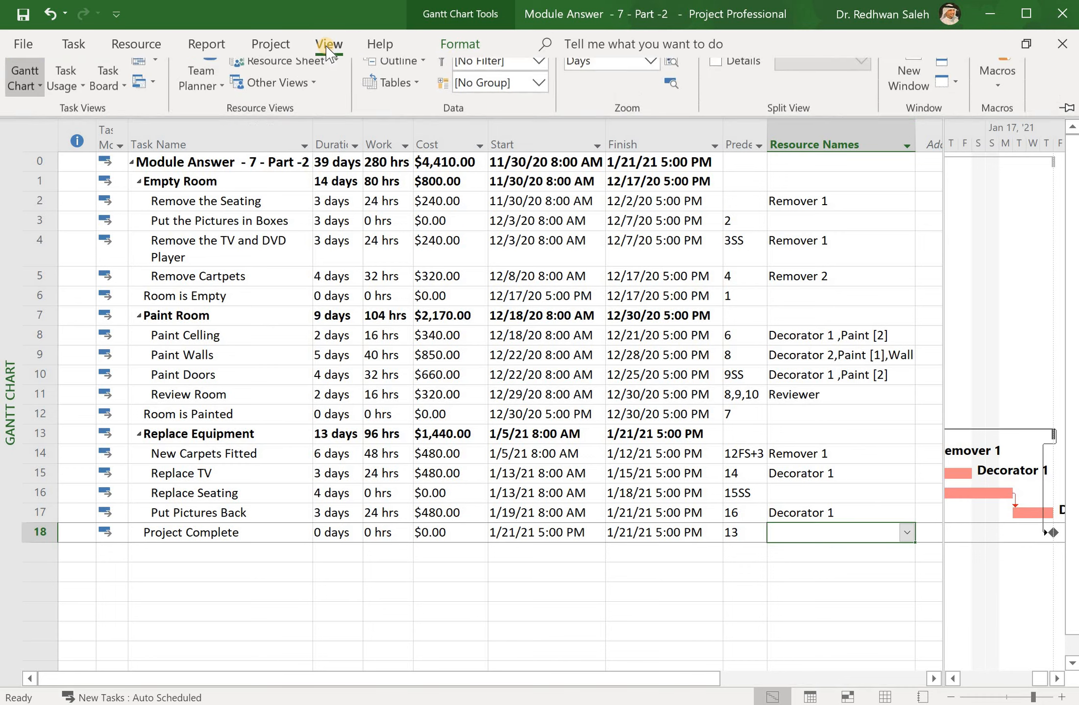
click(269, 96)
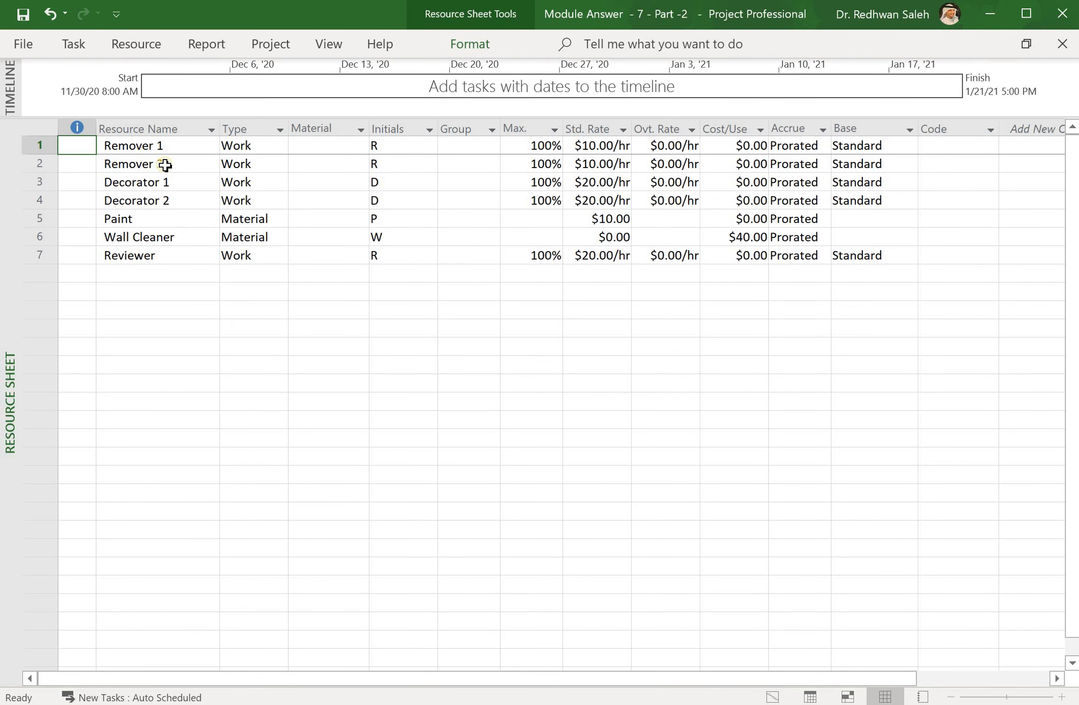
click(164, 163)
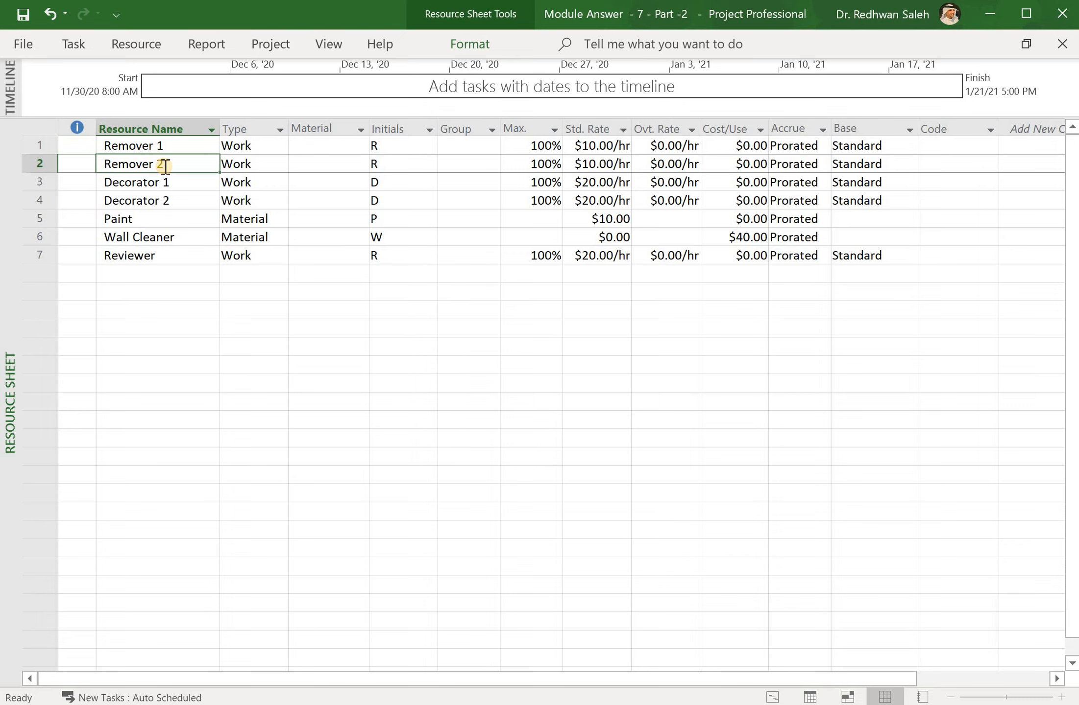
click(544, 165)
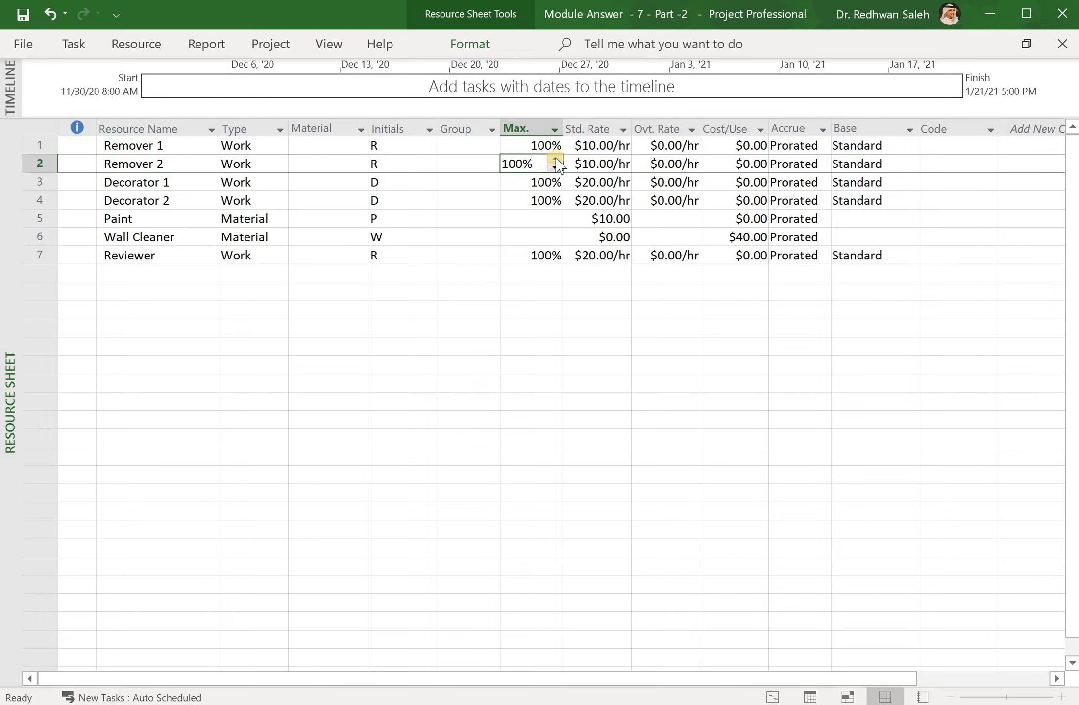
click(554, 159)
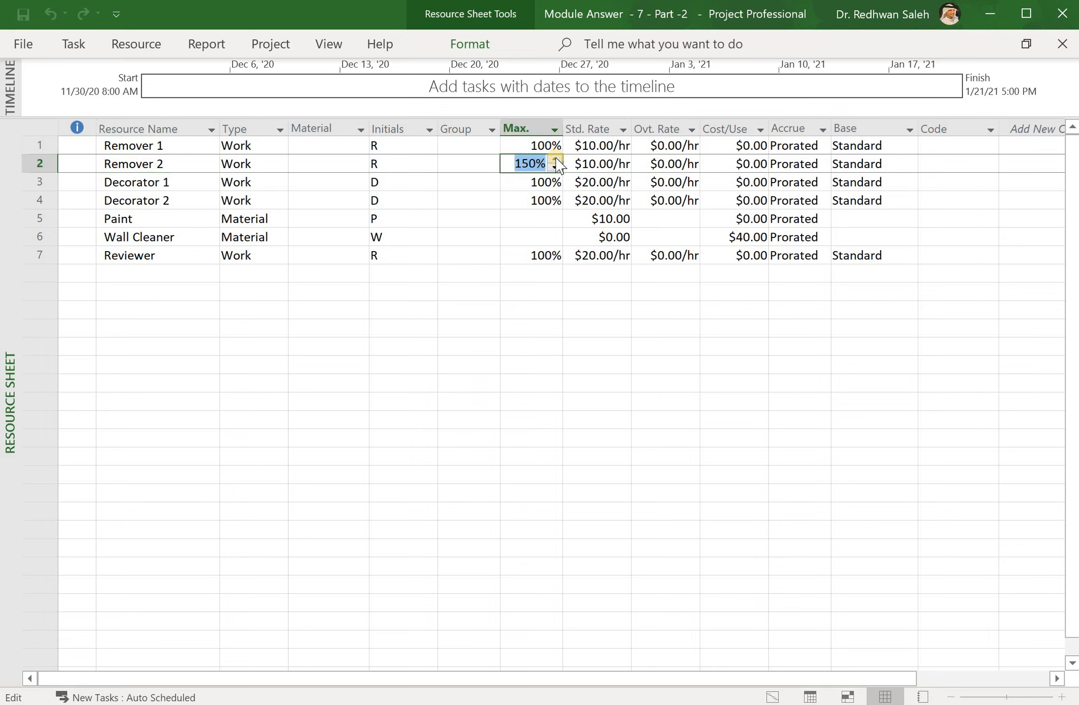
text(50)
key(Return)
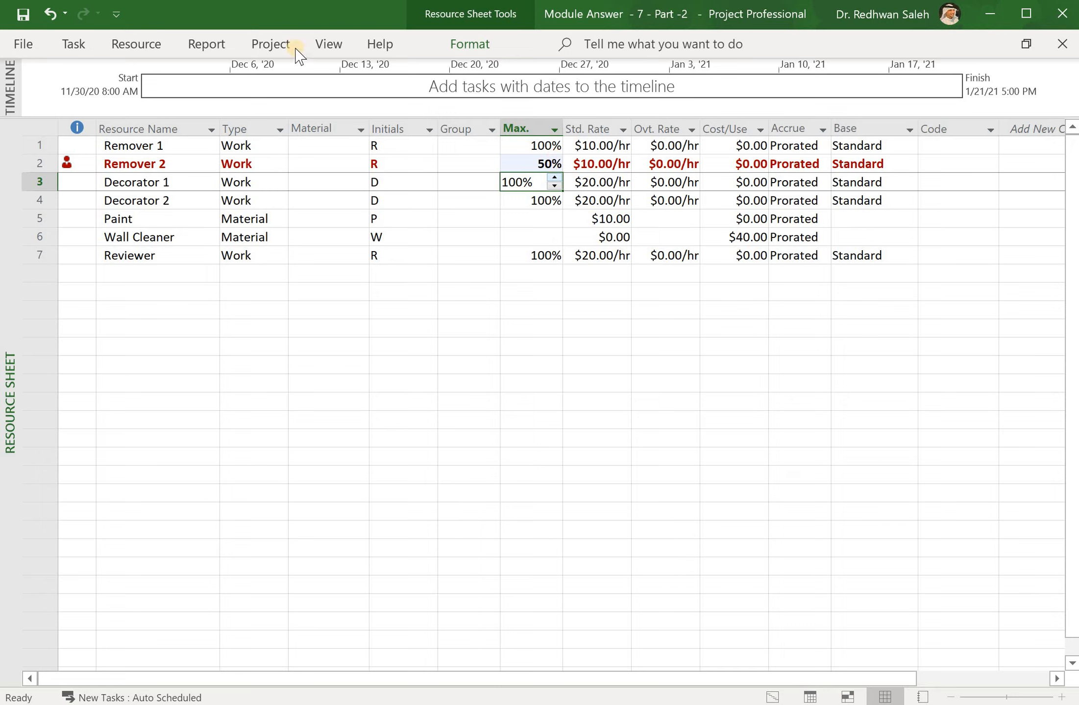
Return to the Gantt Chart and reassign the Remove Cartpets task from Remover 2 to Remover 1
click(73, 44)
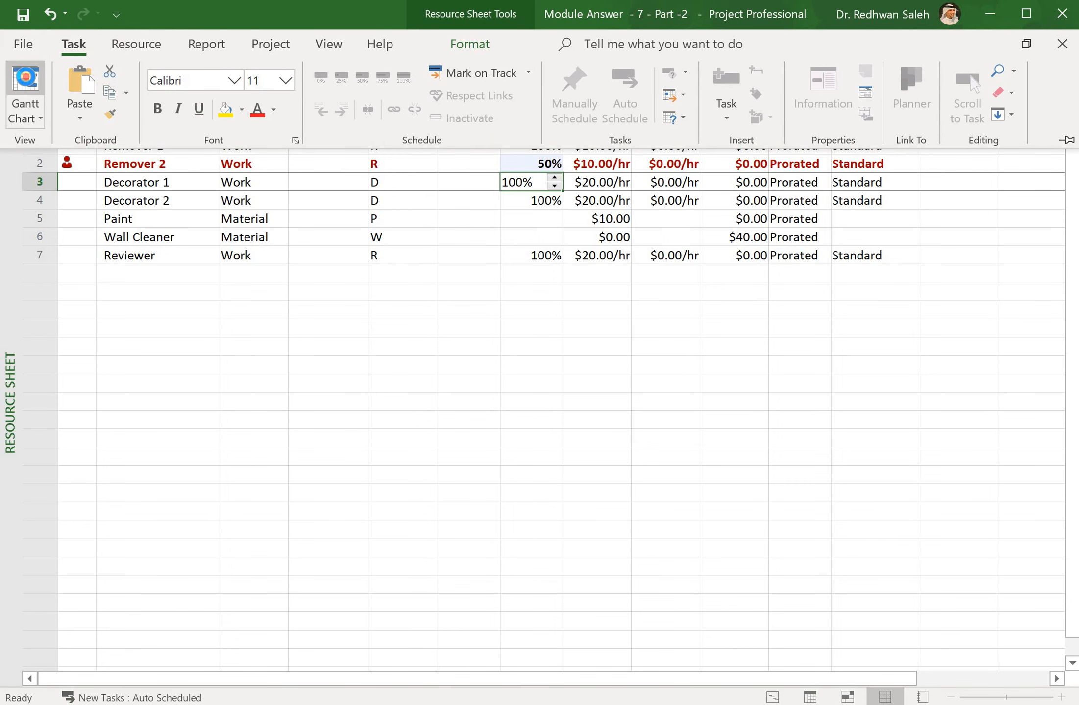
click(26, 81)
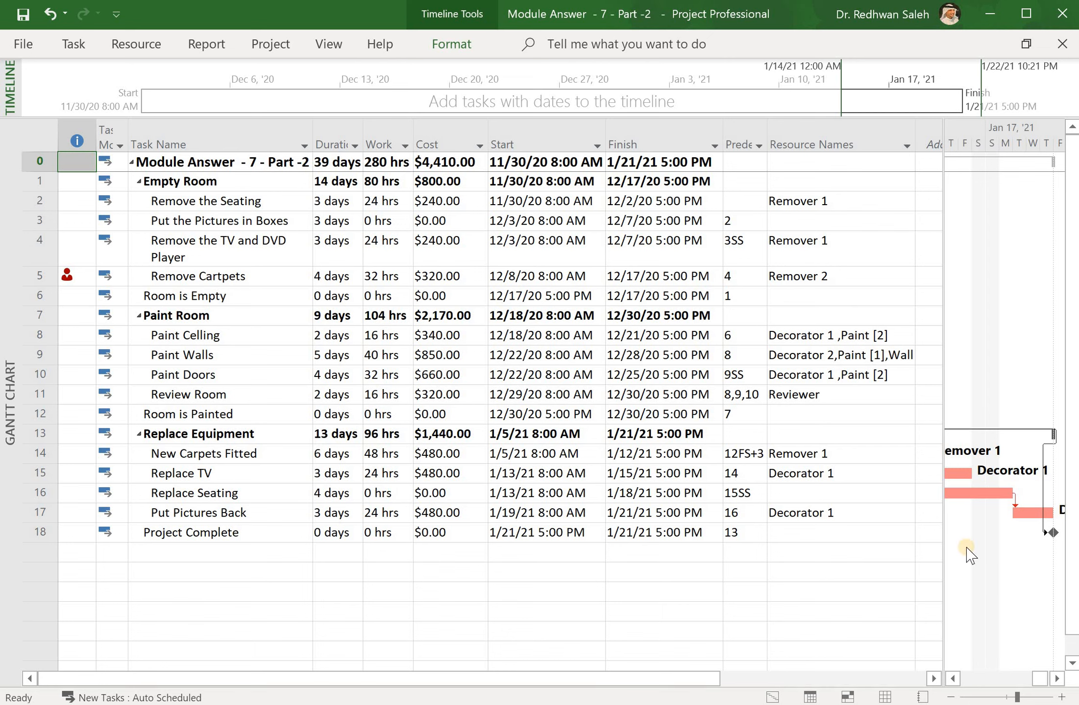
drag(944, 540, 852, 550)
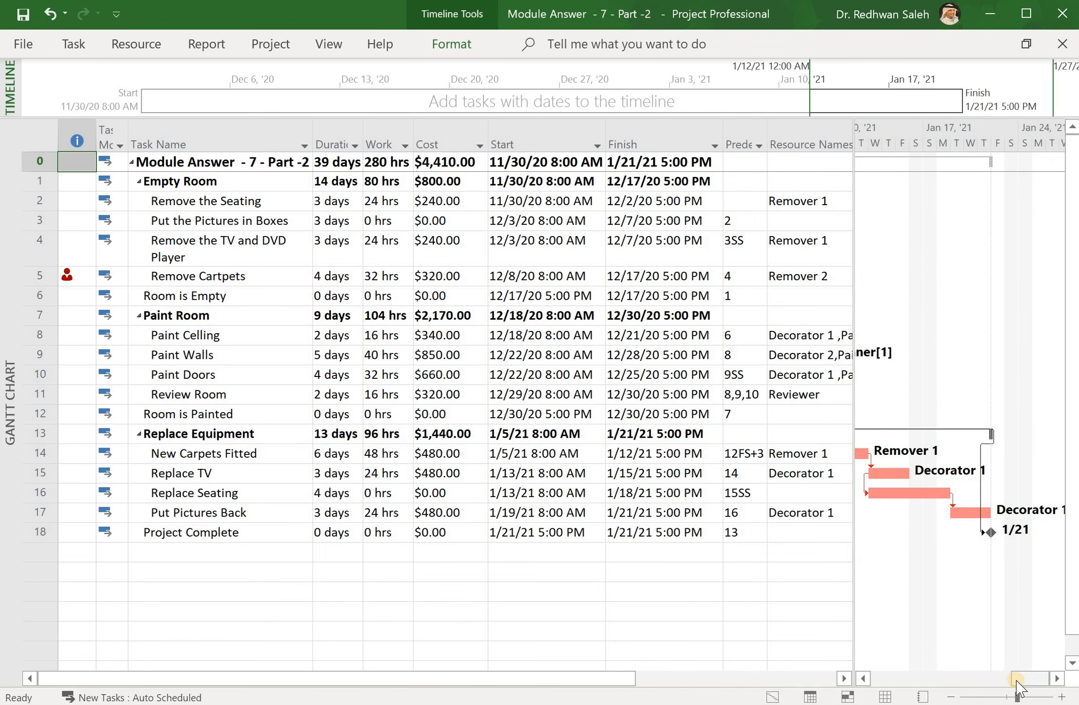
drag(1016, 686, 930, 691)
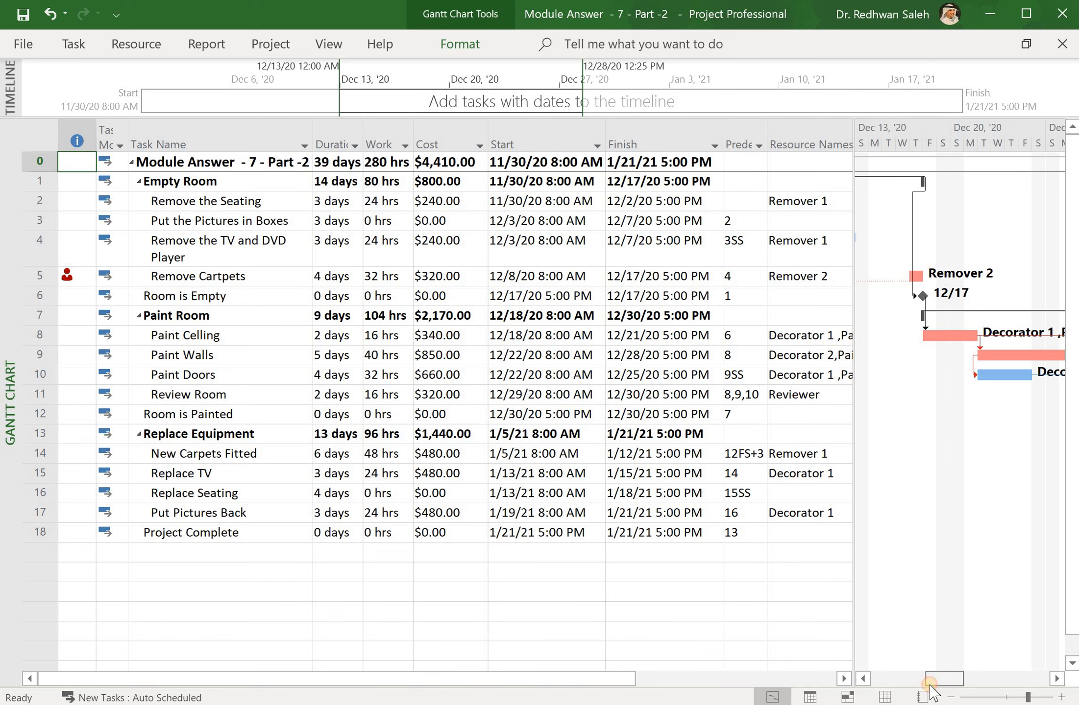
drag(929, 688, 918, 689)
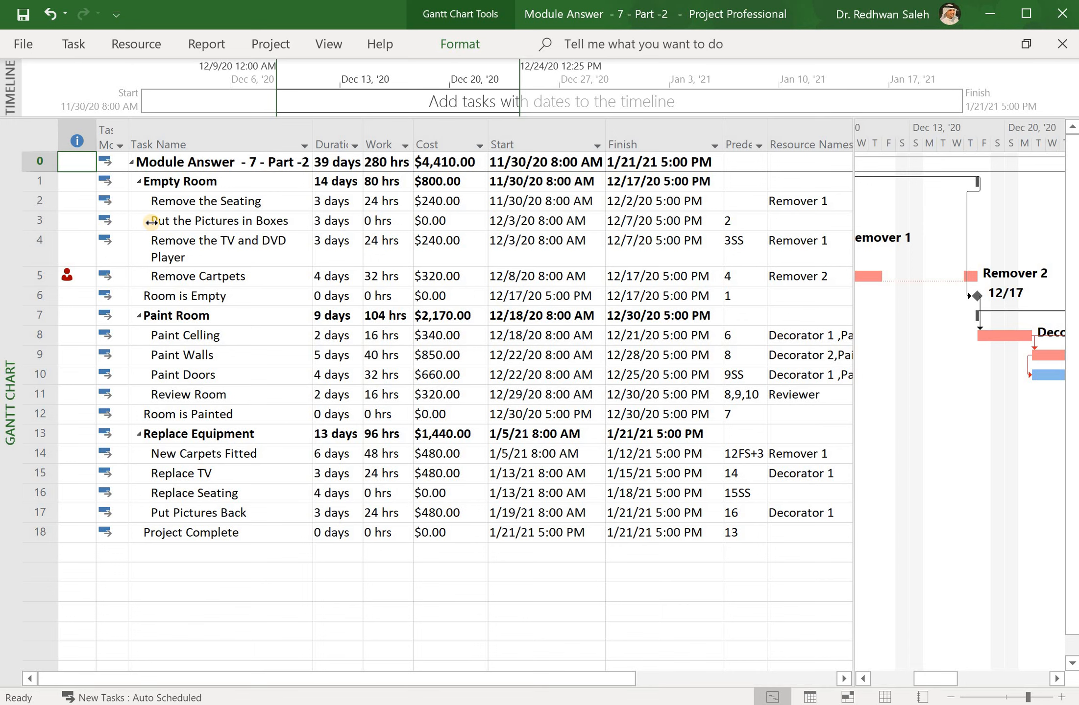
click(806, 279)
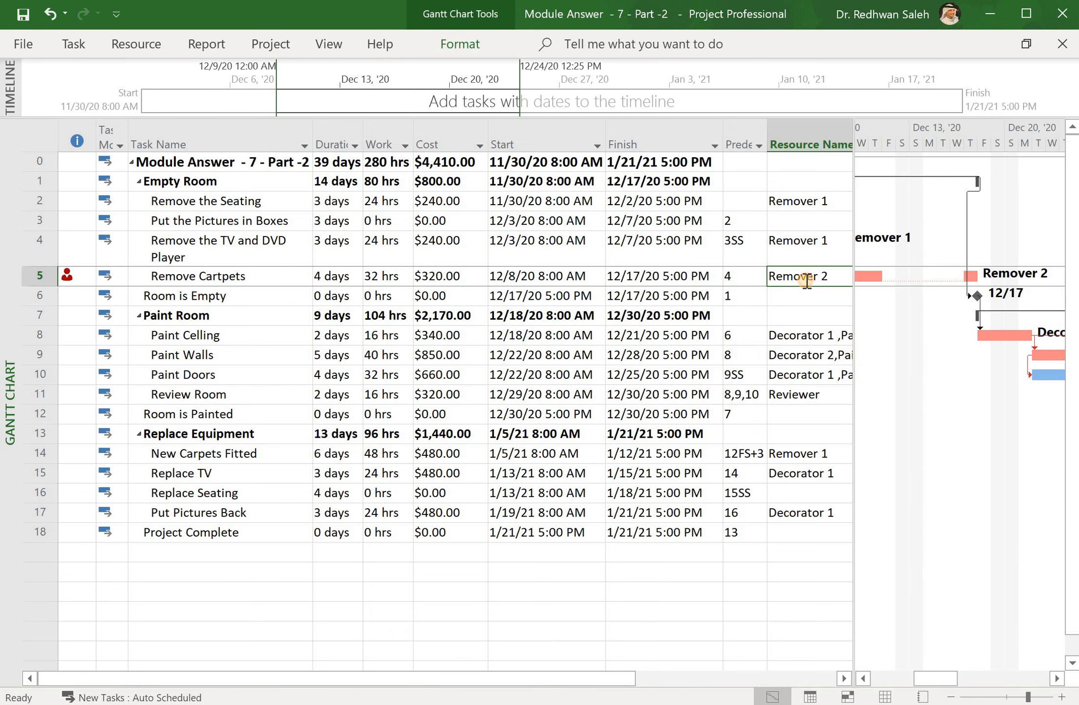
click(806, 281)
drag(853, 302, 938, 307)
click(869, 277)
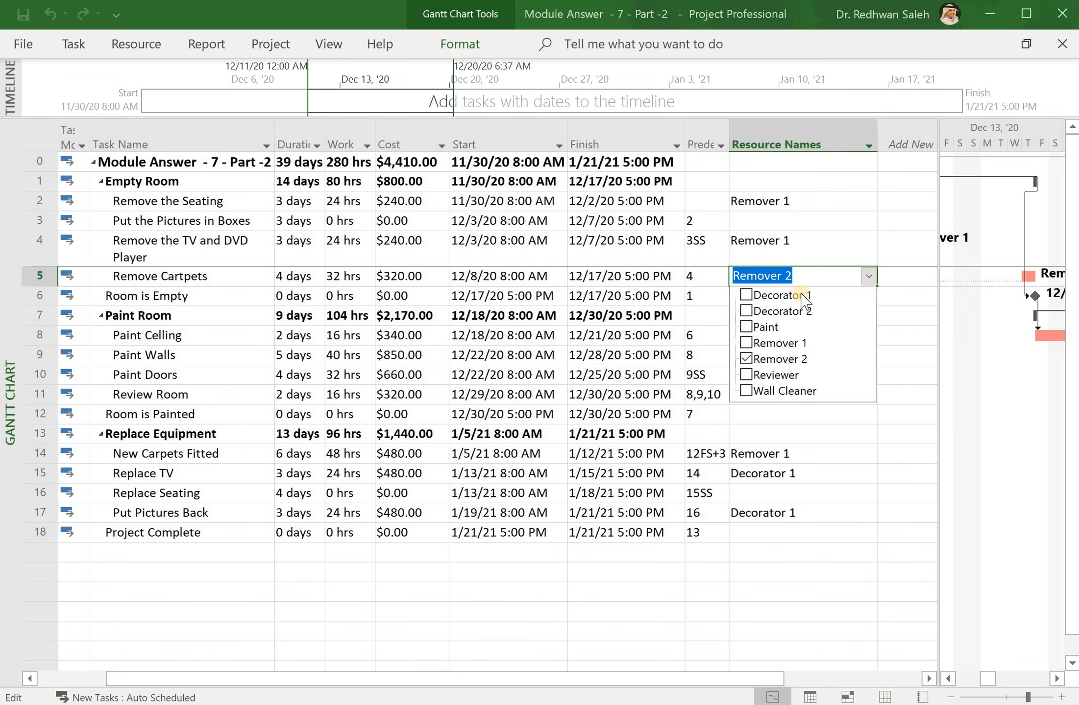
click(745, 343)
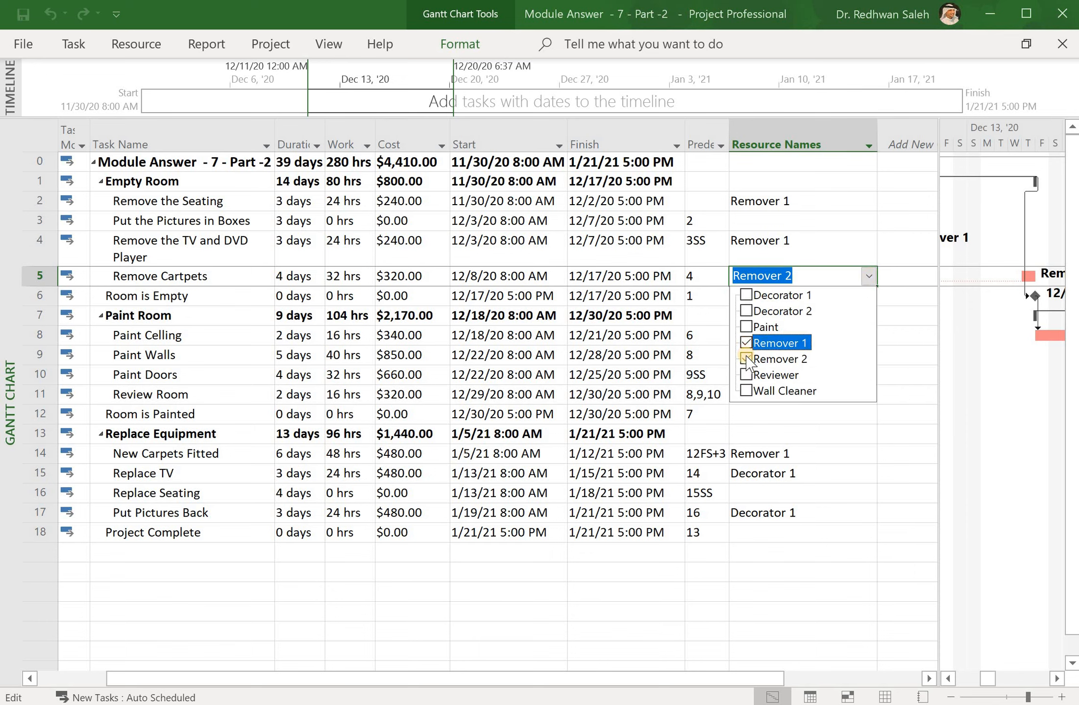
click(745, 359)
key(Return)
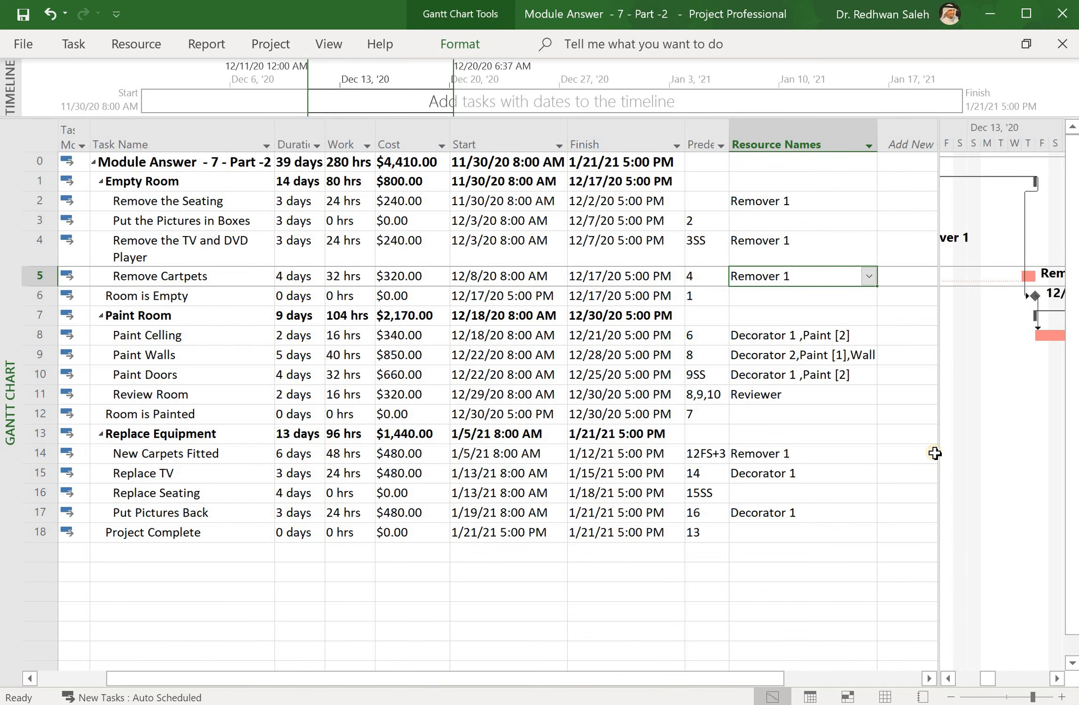
Assign Remover 2 to the Put the Pictures in Boxes task
drag(940, 455, 891, 455)
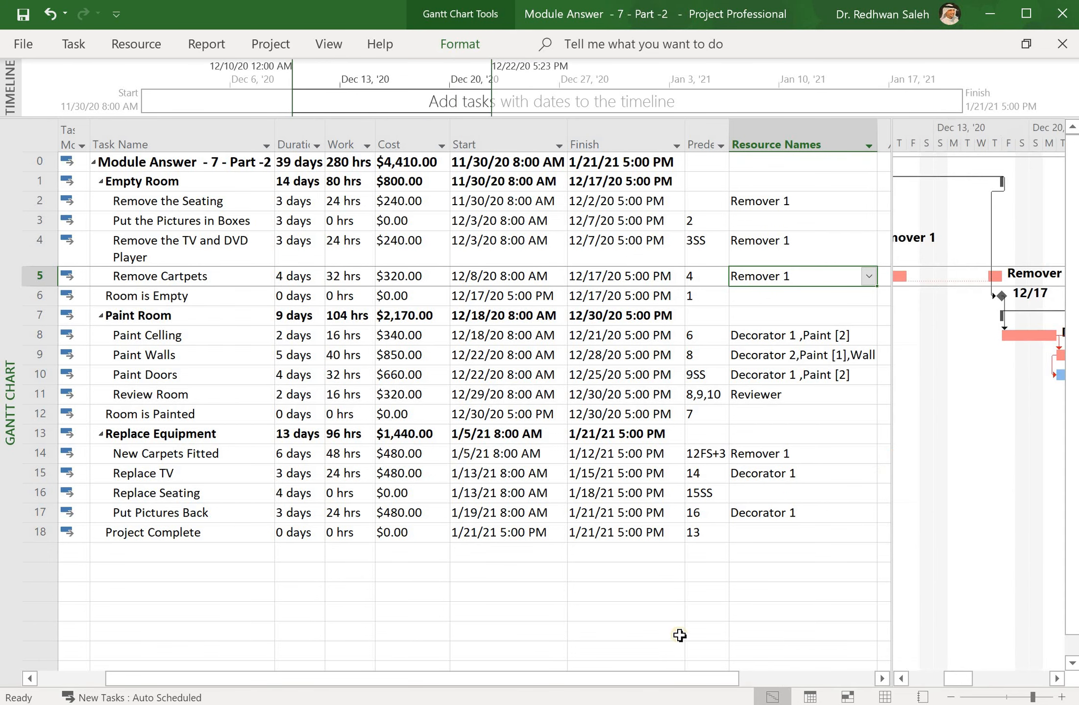
drag(595, 679, 416, 685)
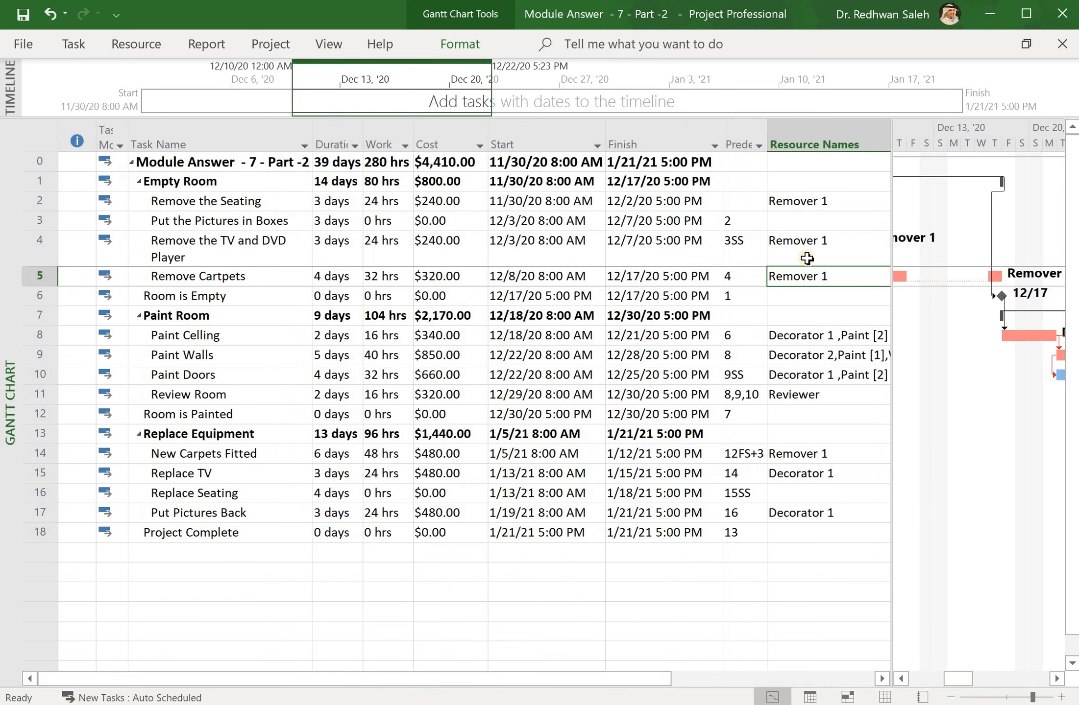
click(807, 226)
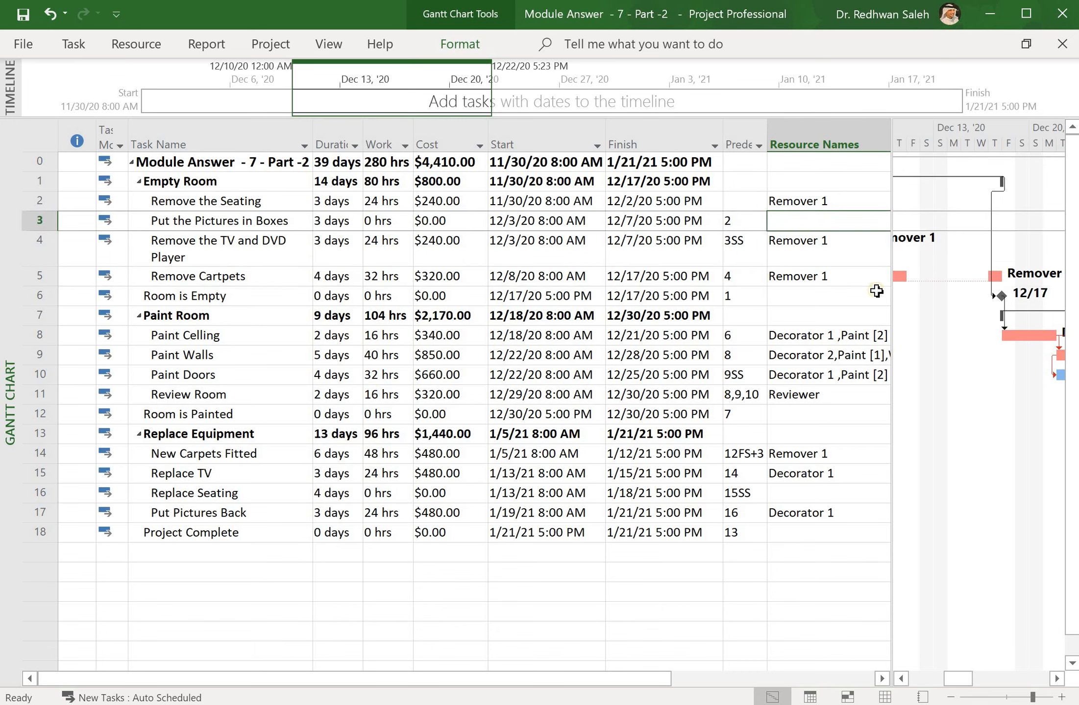
drag(891, 303, 919, 335)
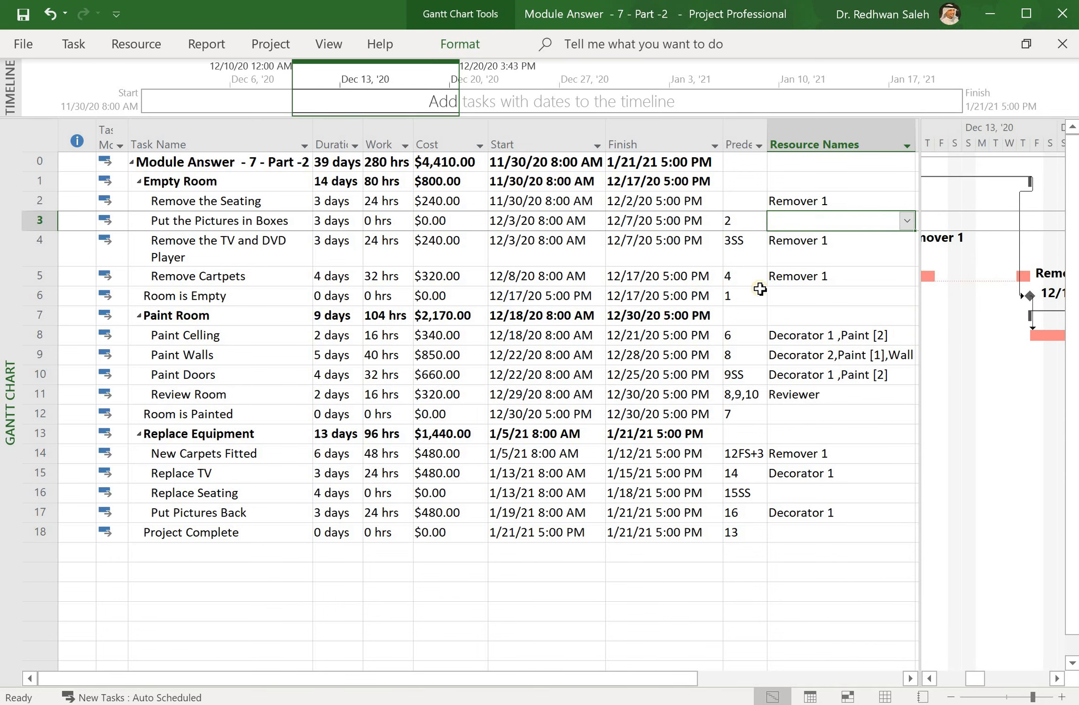
click(908, 221)
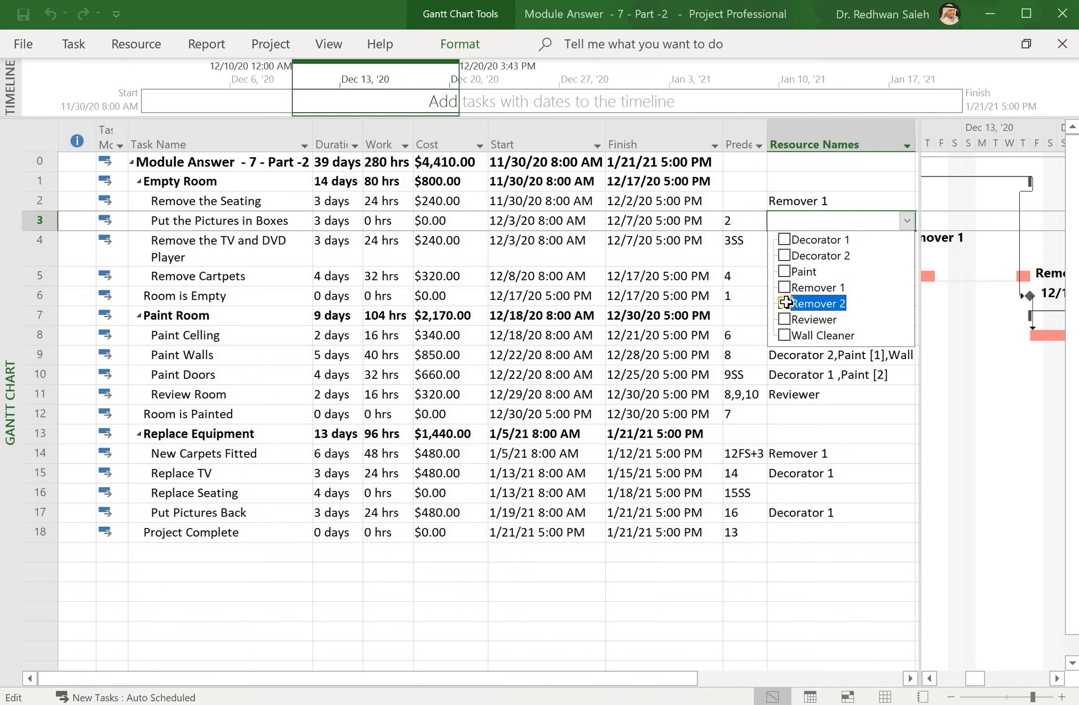
key(Return)
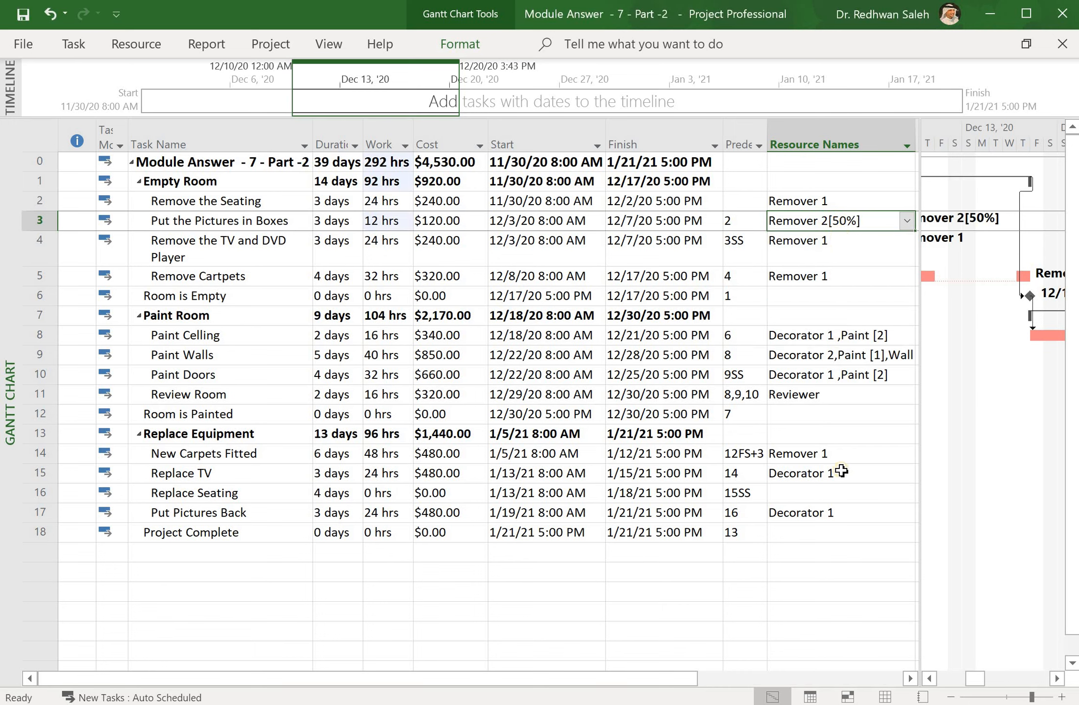
Assign Remover 2 to the Replace Seating task
click(808, 496)
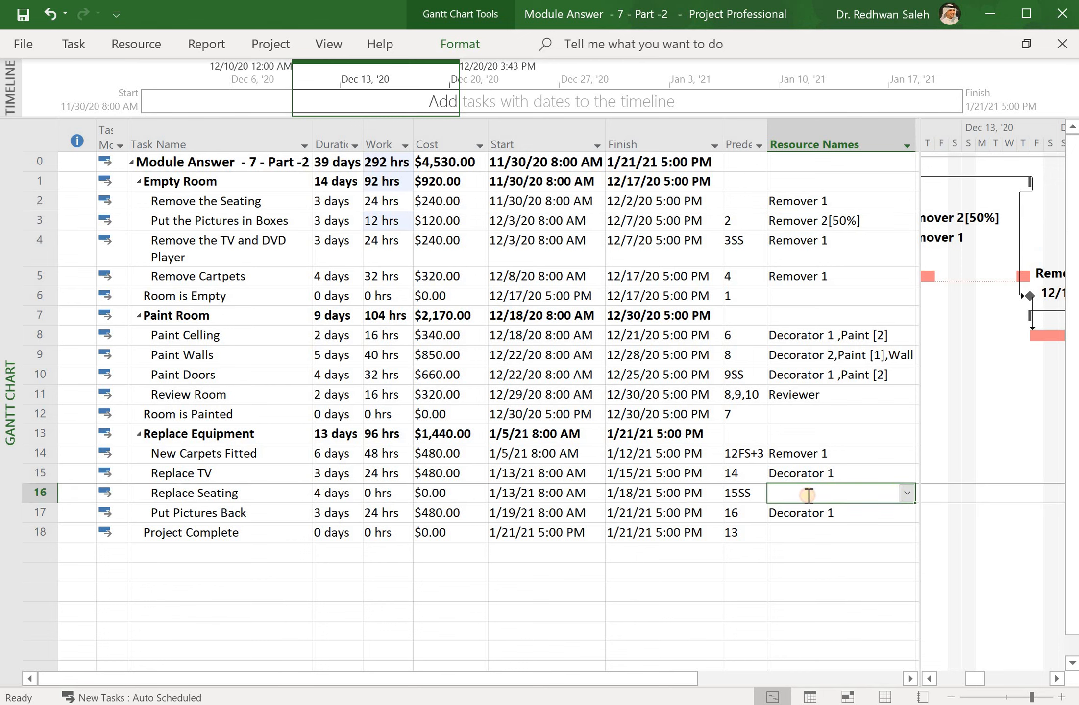
click(907, 493)
click(793, 576)
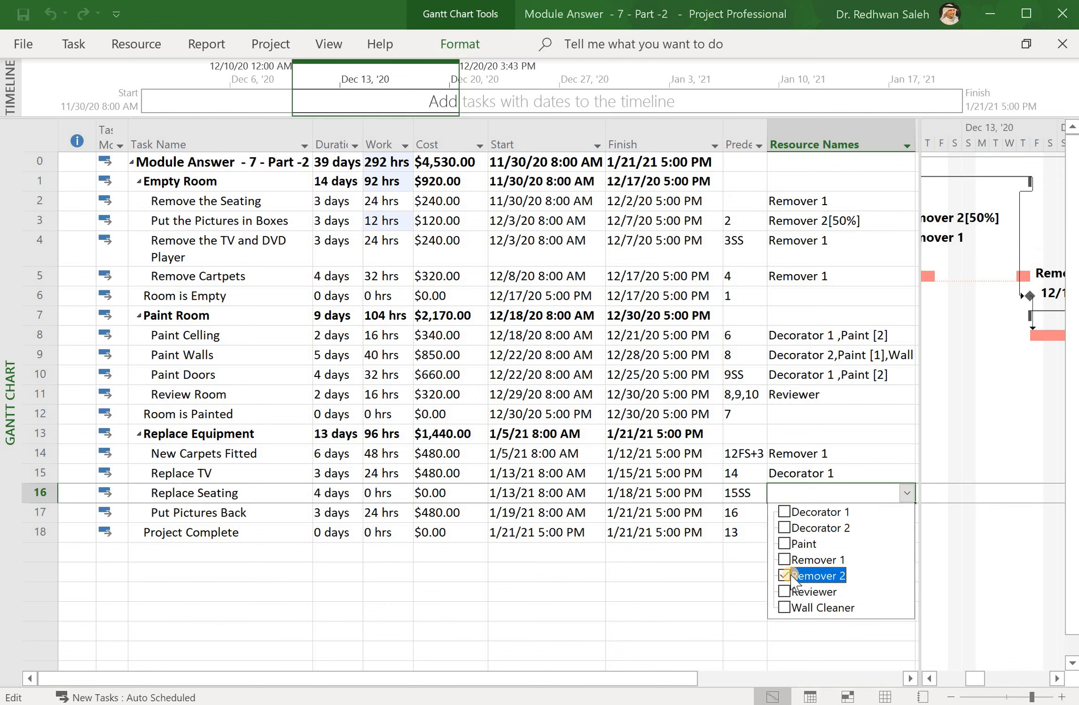
key(Return)
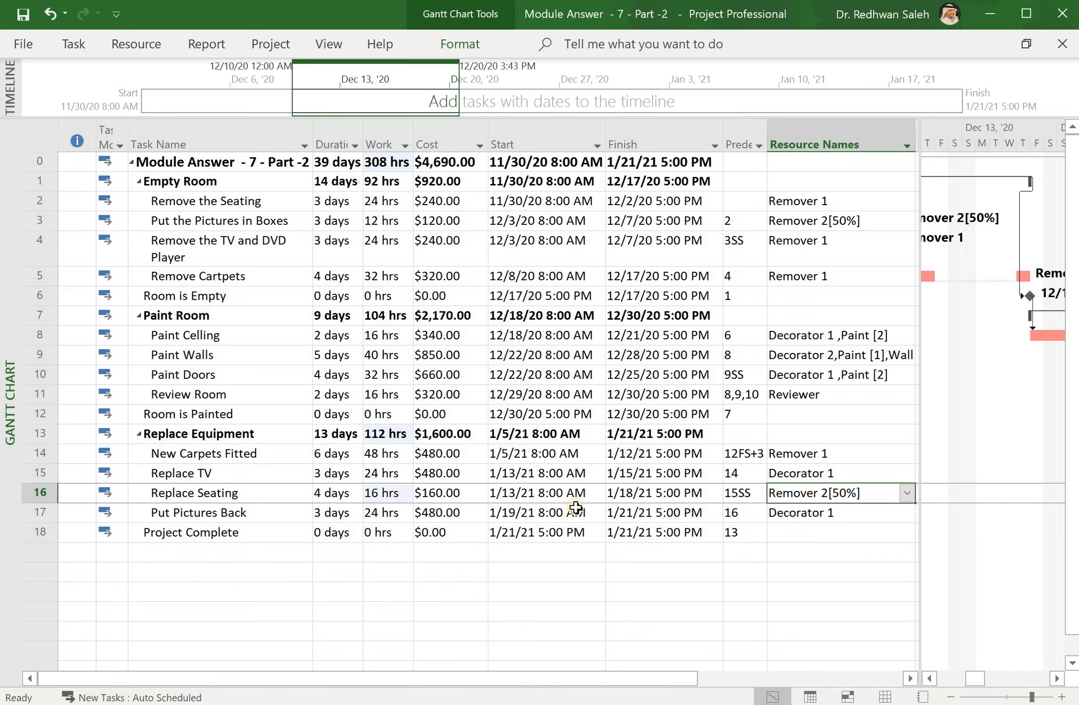
Set the work of the Put the Pictures in Boxes task to 24 hours
click(378, 223)
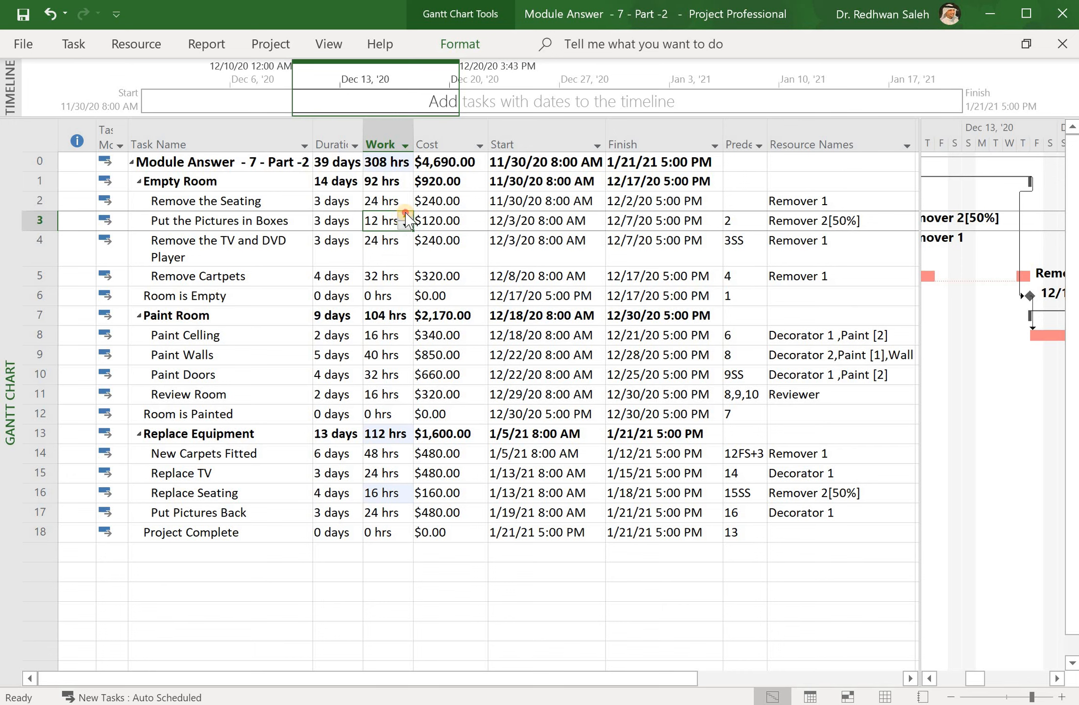
click(406, 216)
text(2)
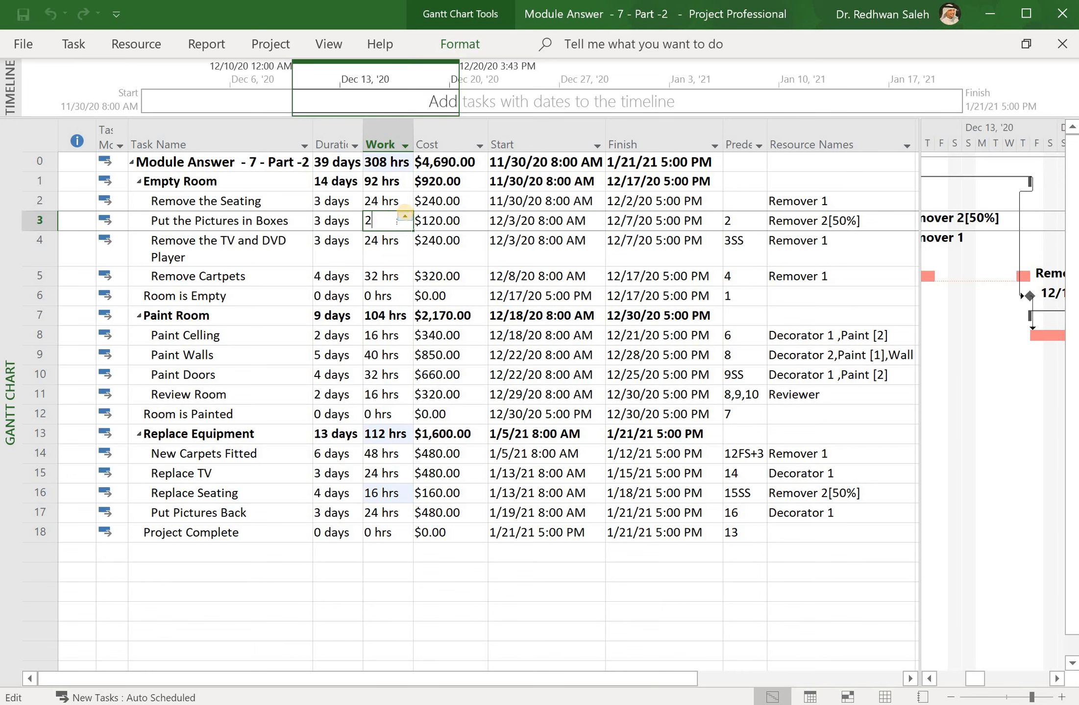
text(4)
key(Return)
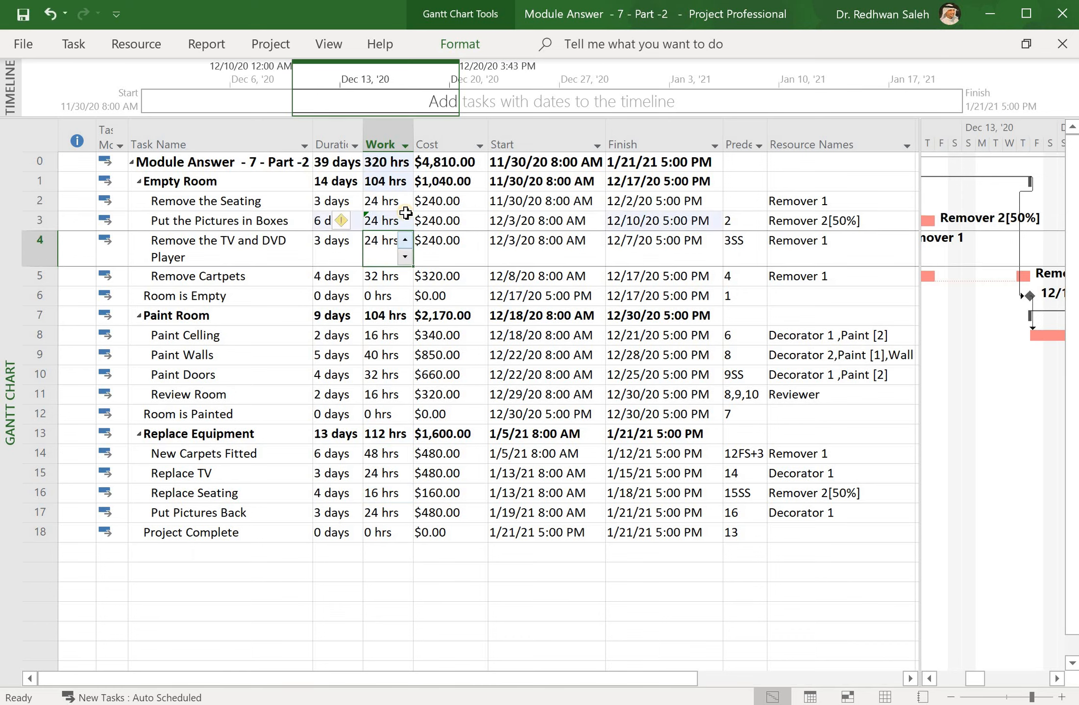
Set the work of the Replace Seating task to 32 hours
mouse_move(378, 225)
click(378, 496)
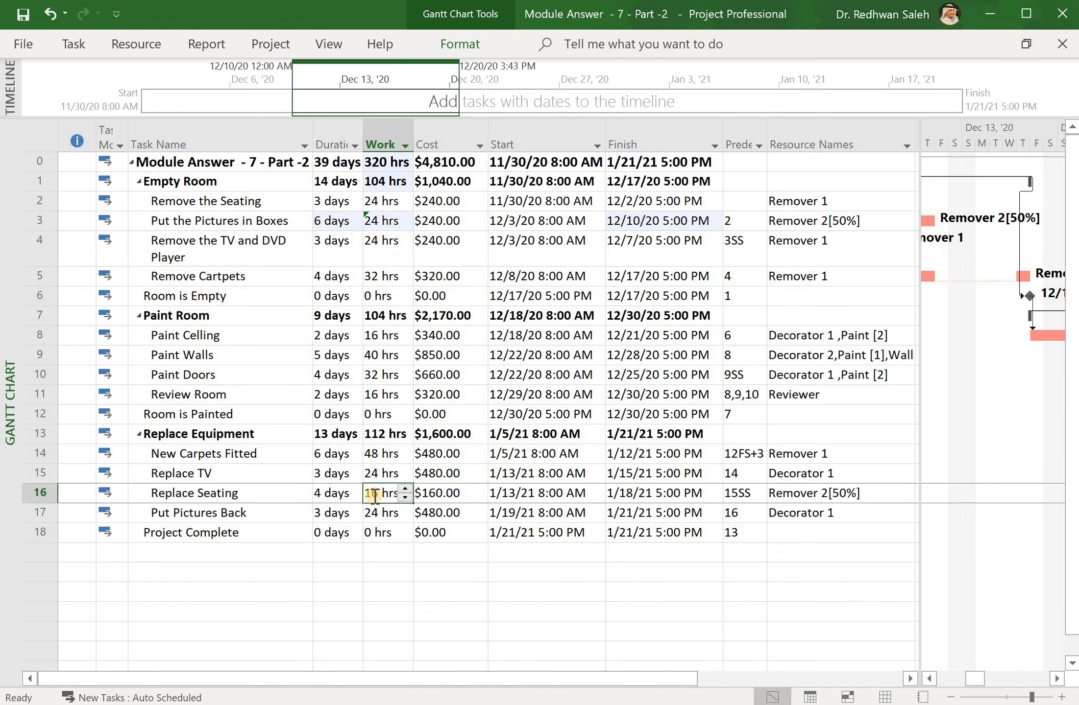
click(406, 488)
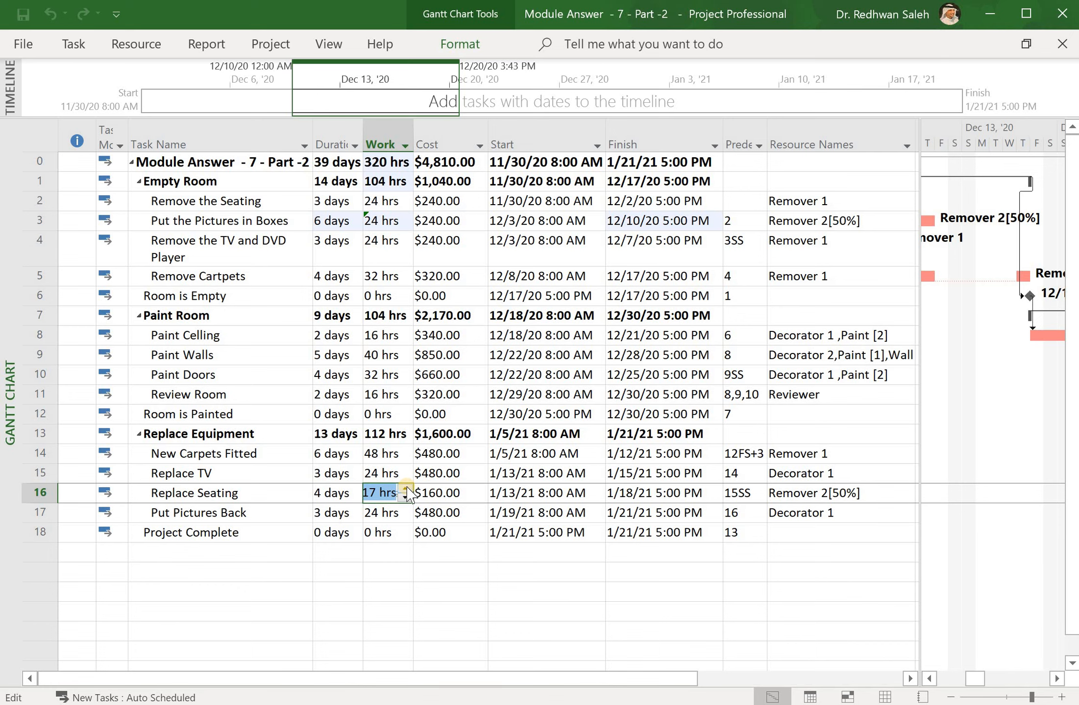
text(32)
key(Return)
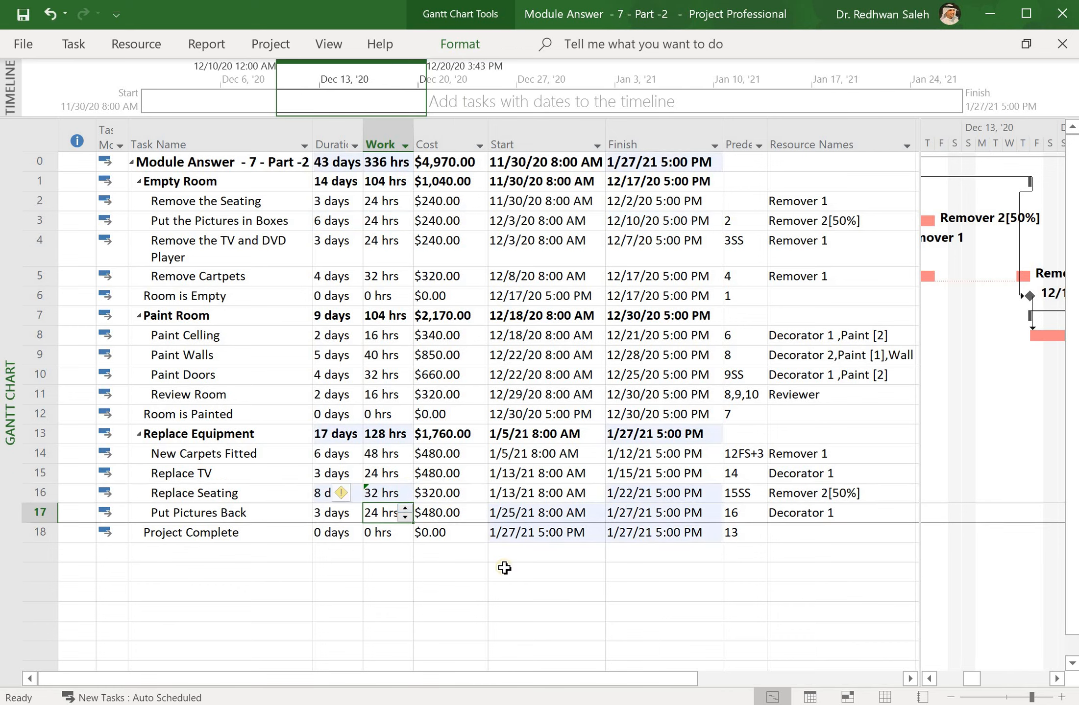